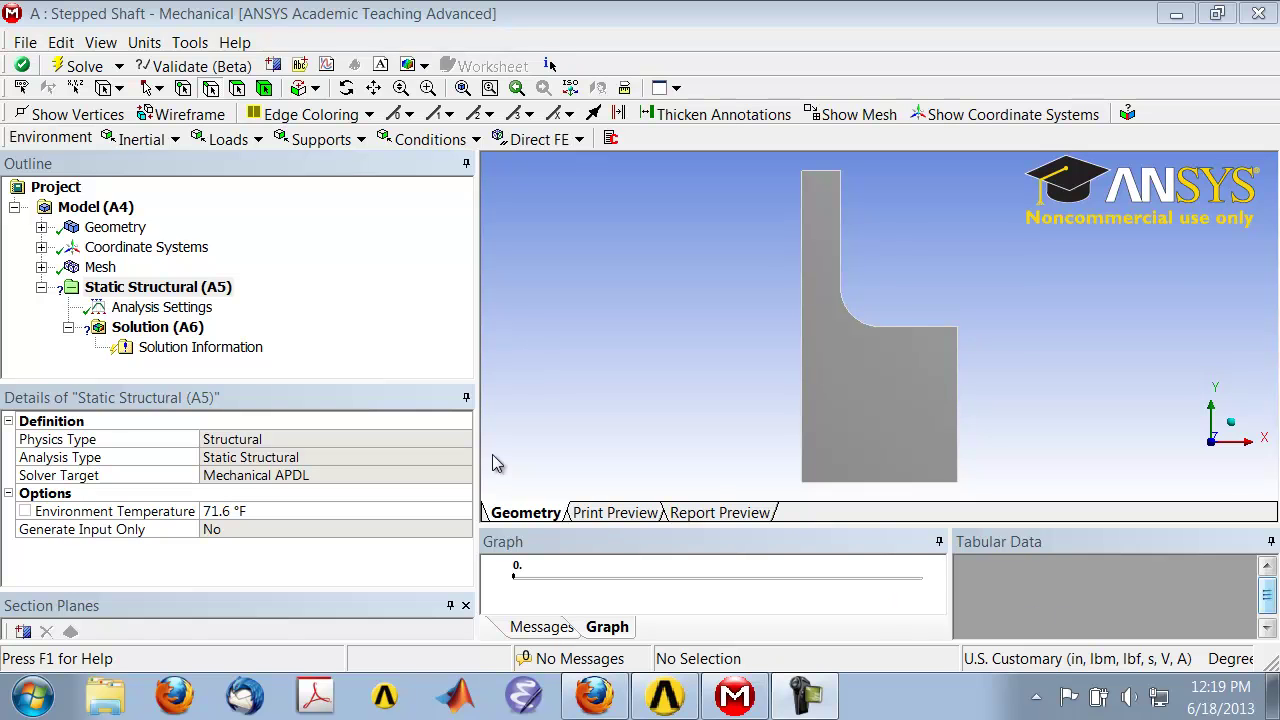
Change the Geometry's 2D Behavior setting from Plane Stress to Axisymmetric.
click(137, 236)
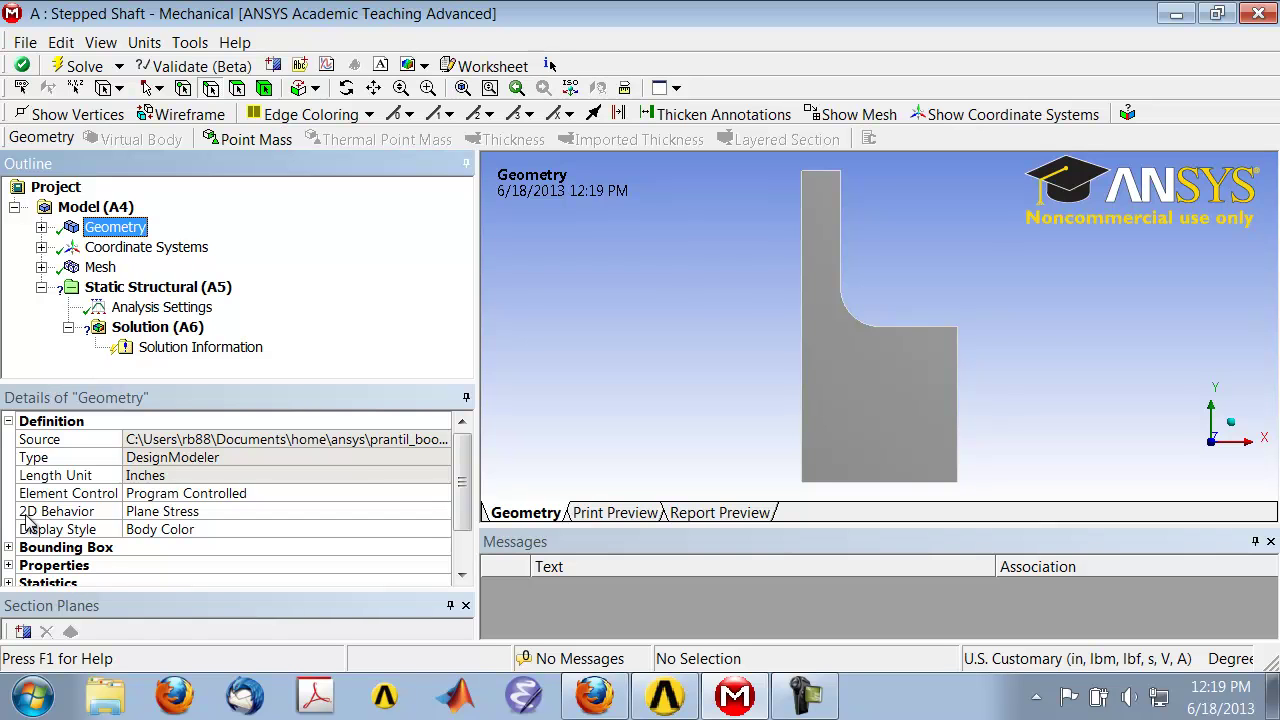
click(204, 516)
click(441, 511)
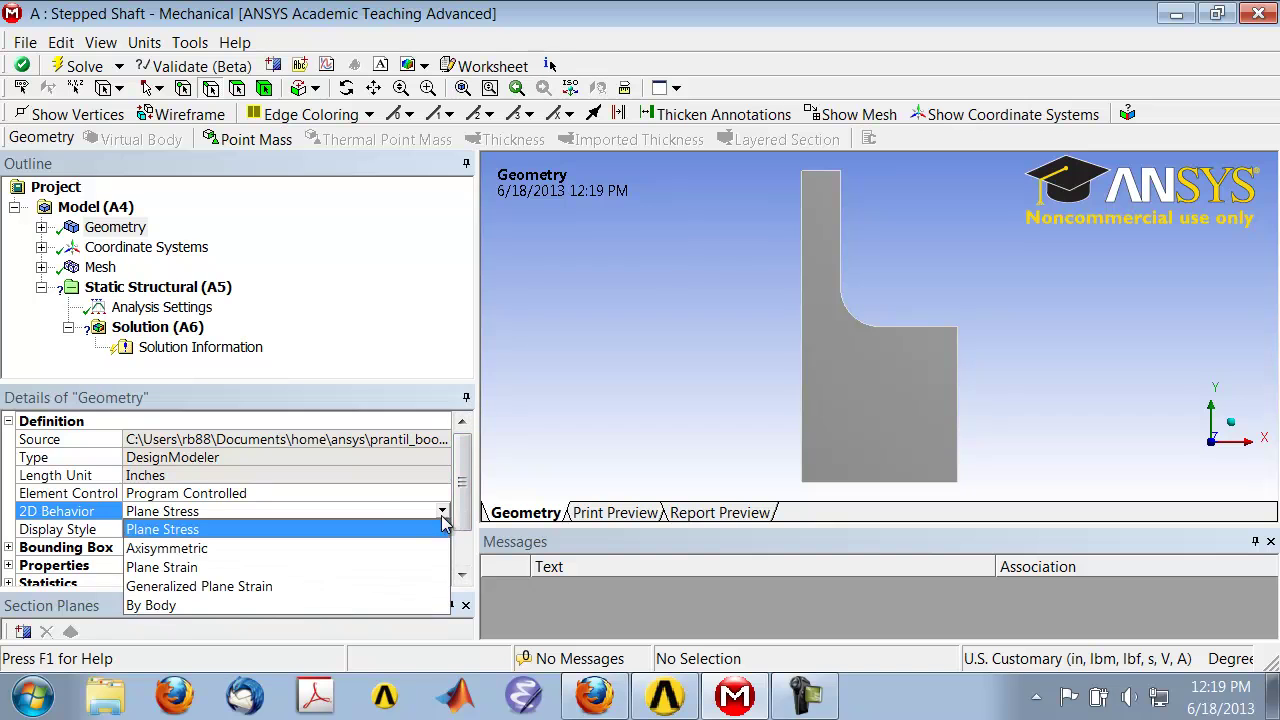
click(392, 553)
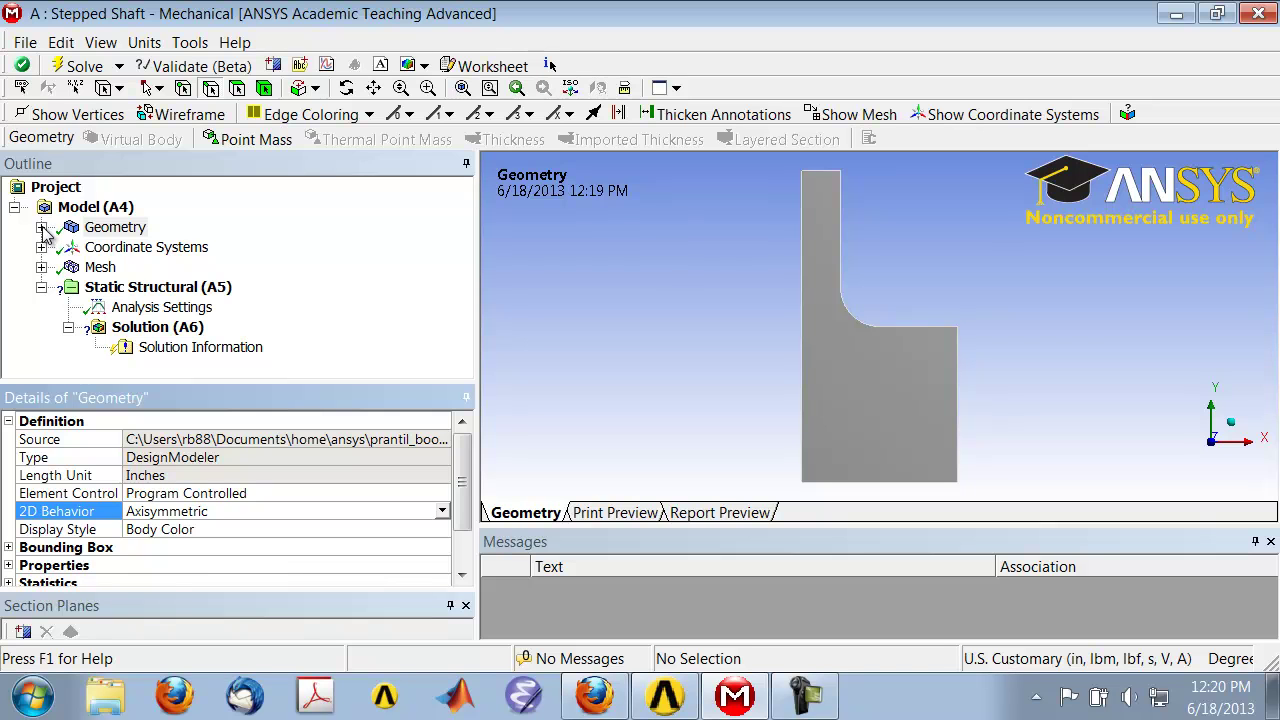
Expand Geometry and select the Surface Body to check its Structural Steel material assignment.
click(41, 228)
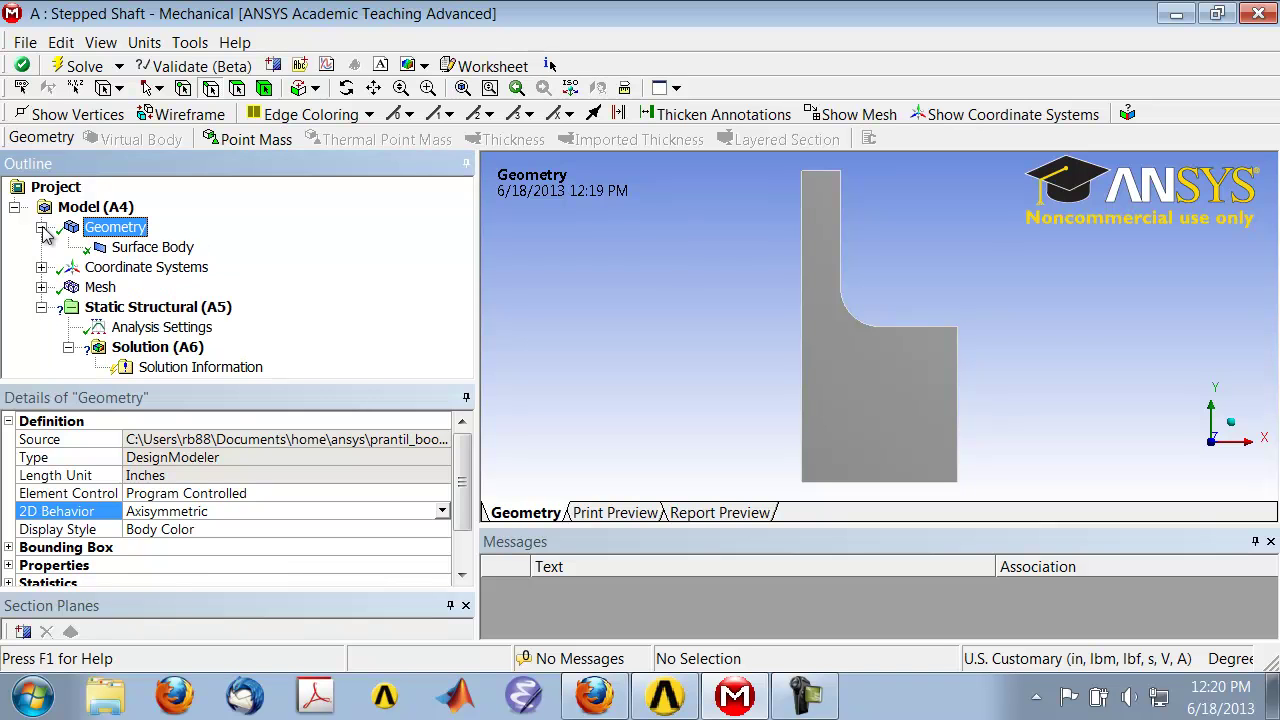
click(152, 247)
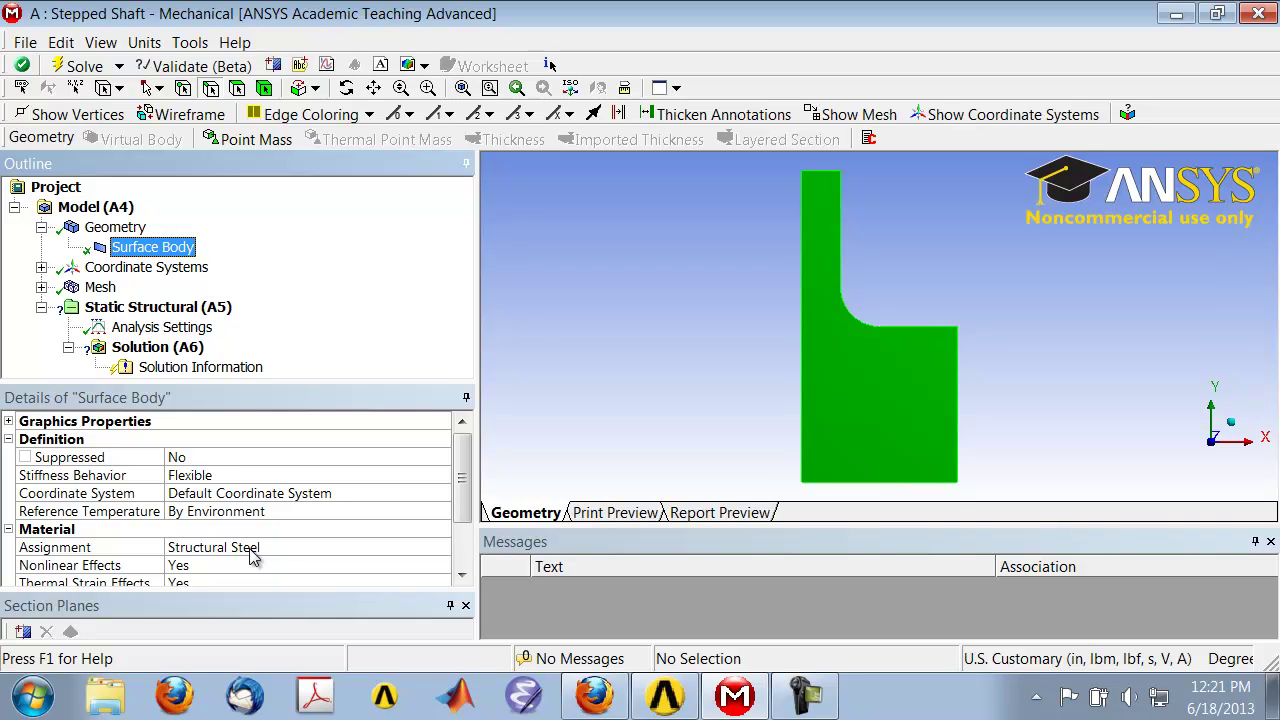
key(alt+Tab)
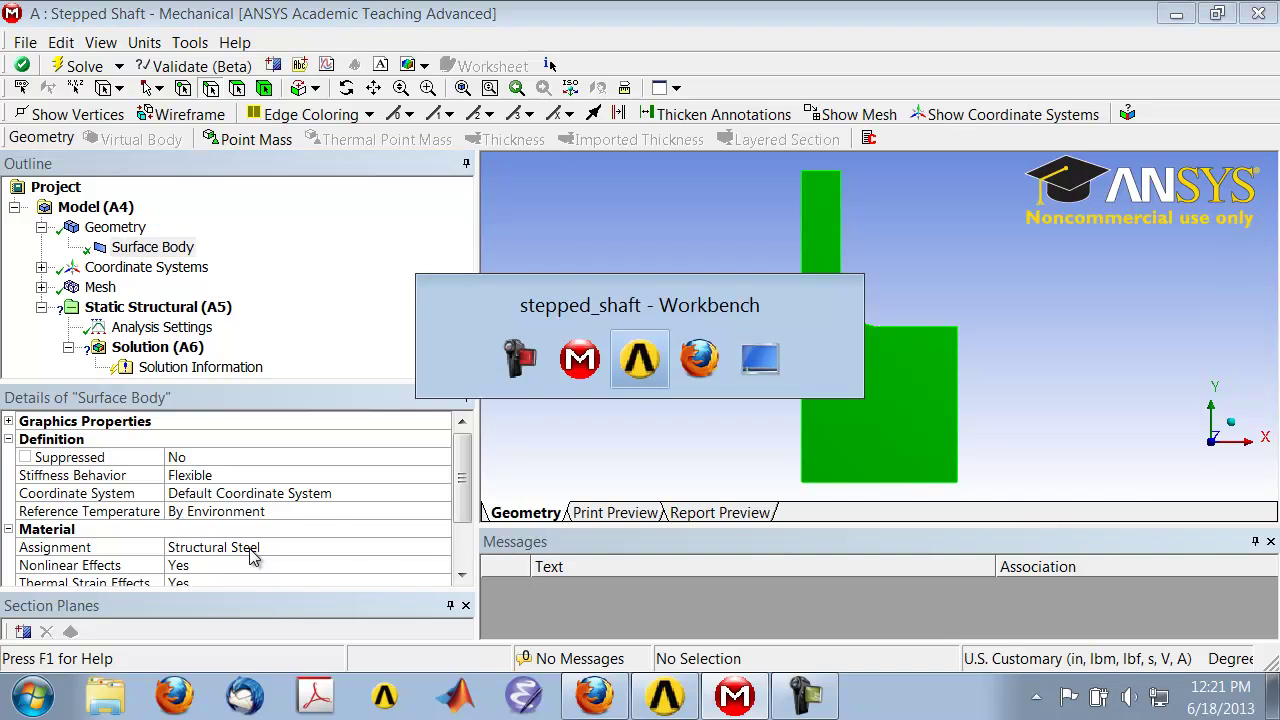
key(alt+Tab)
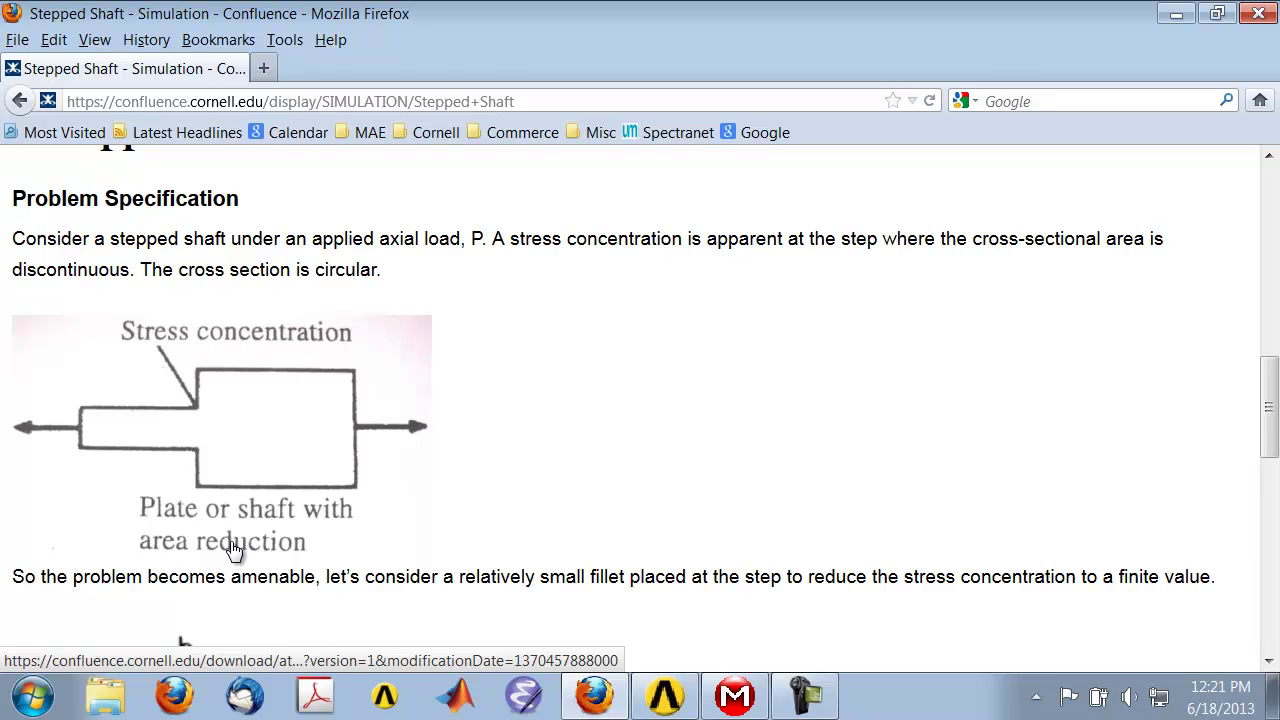
key(alt+Tab)
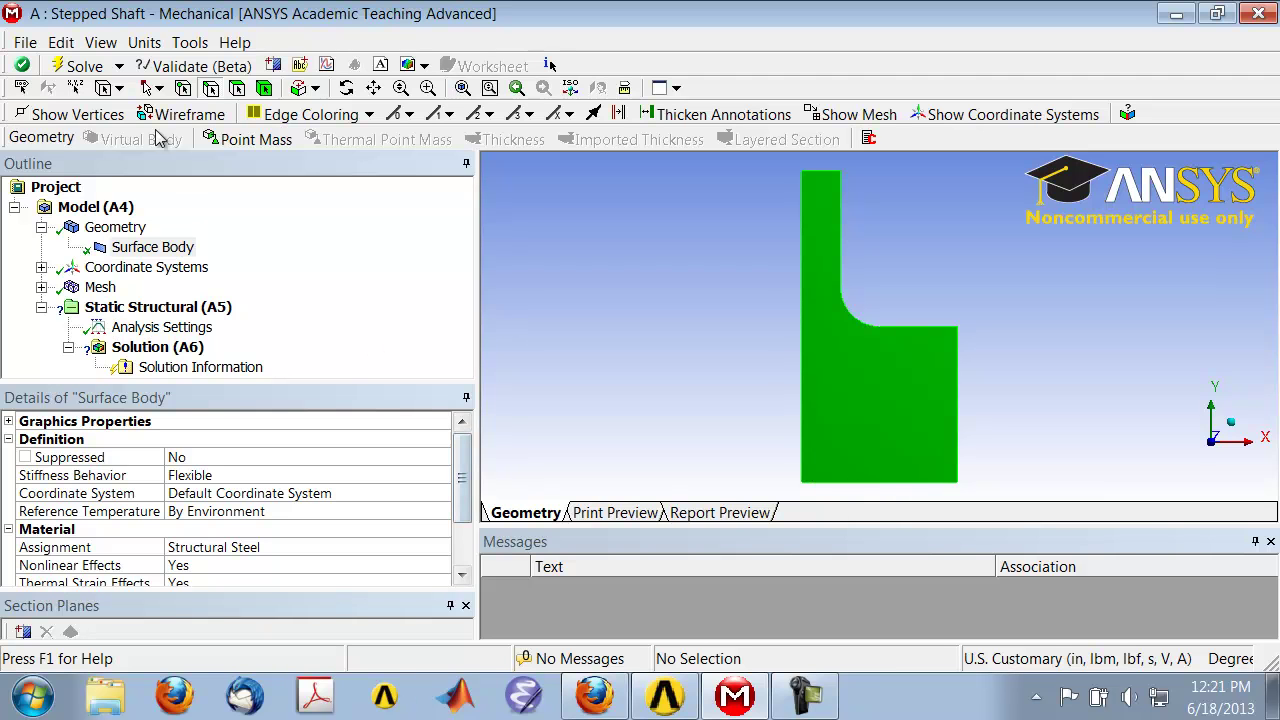
click(104, 48)
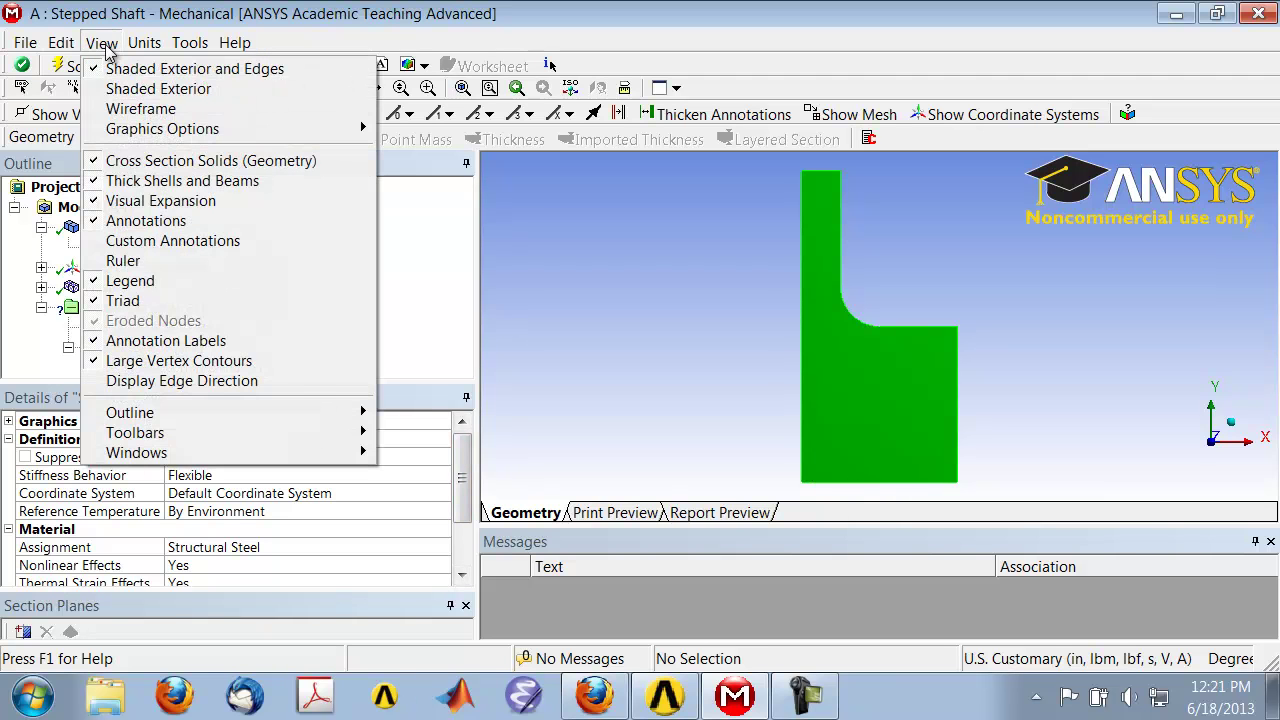
click(123, 261)
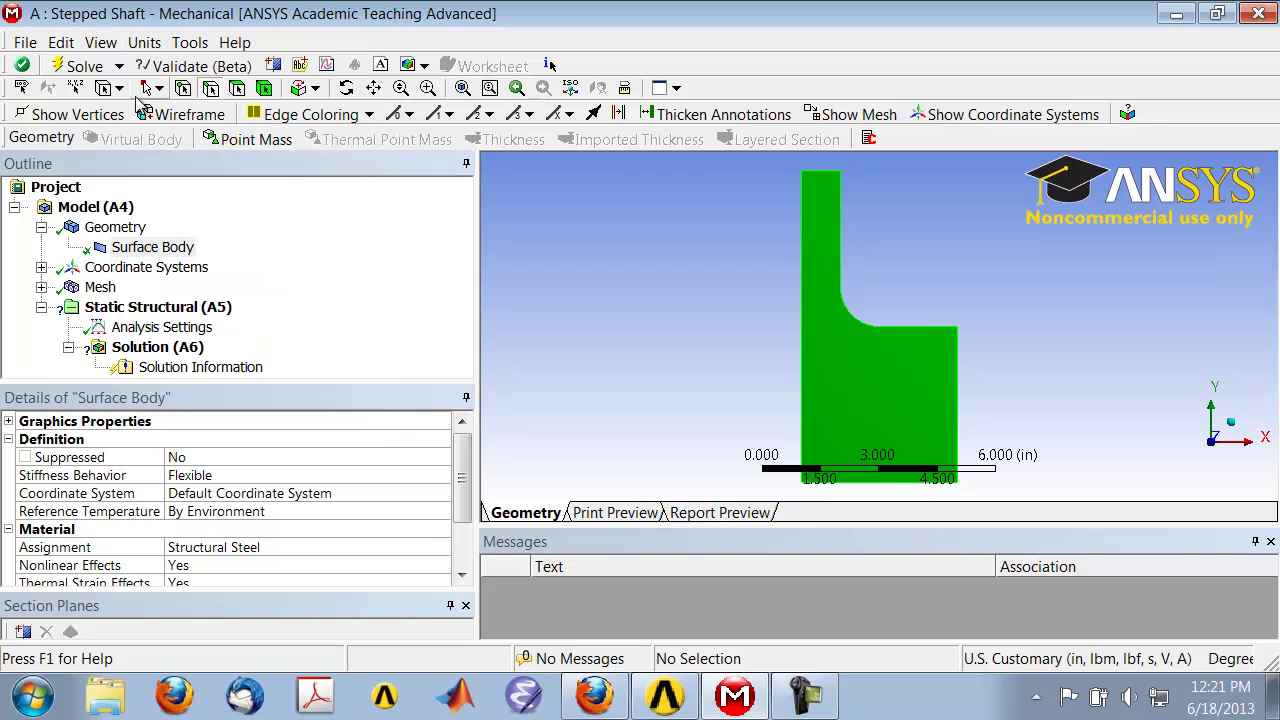
click(102, 43)
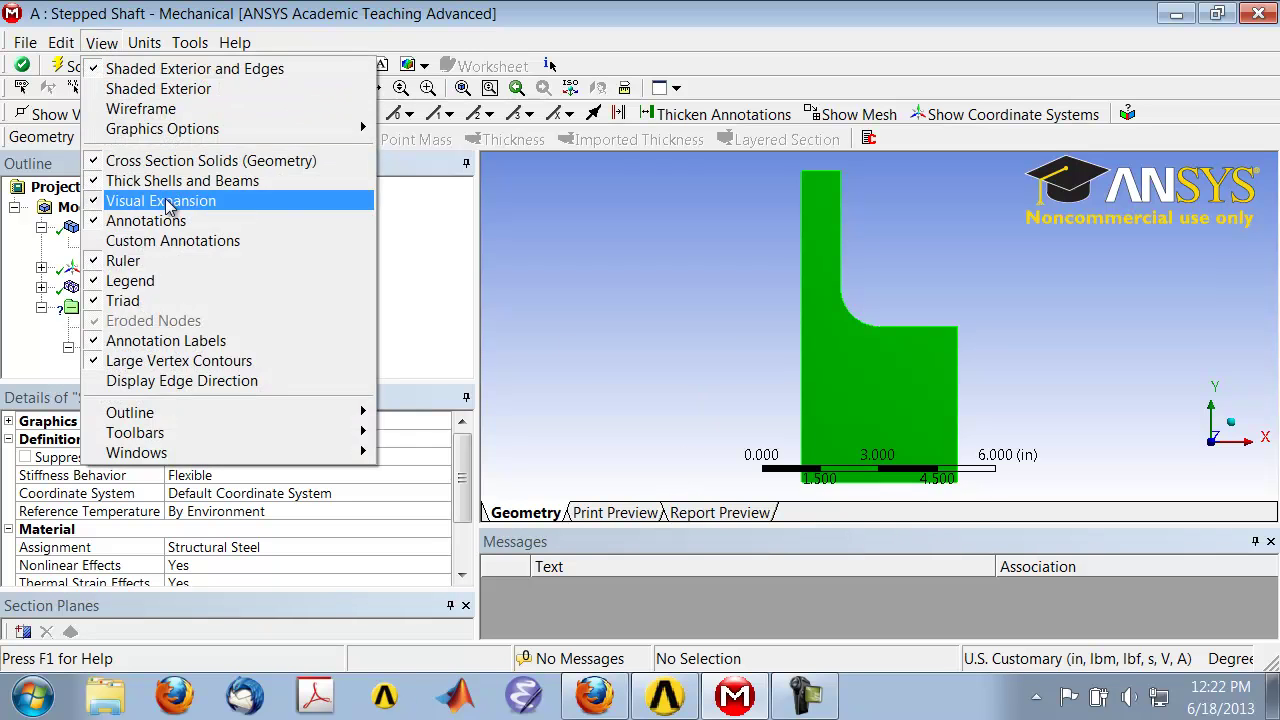
click(170, 262)
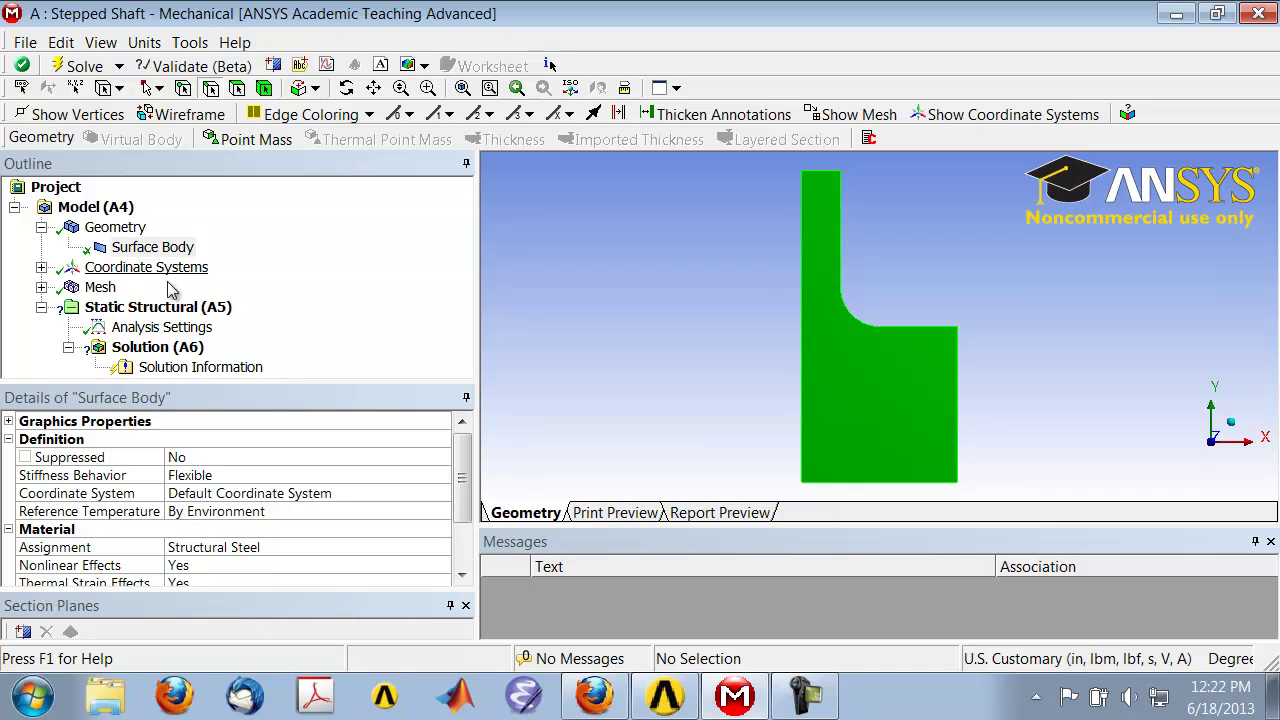
Add a Frictionless Support to Static Structural and apply it to the shaft's bottom edge.
click(165, 307)
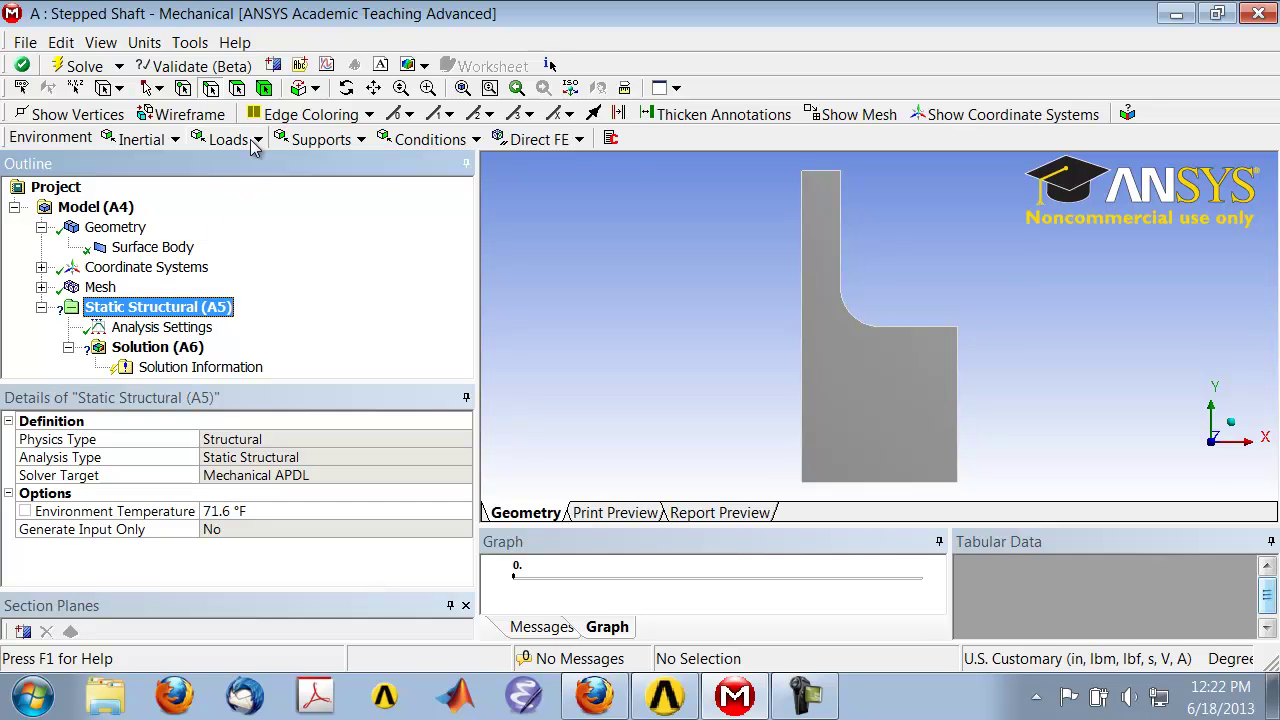
click(322, 140)
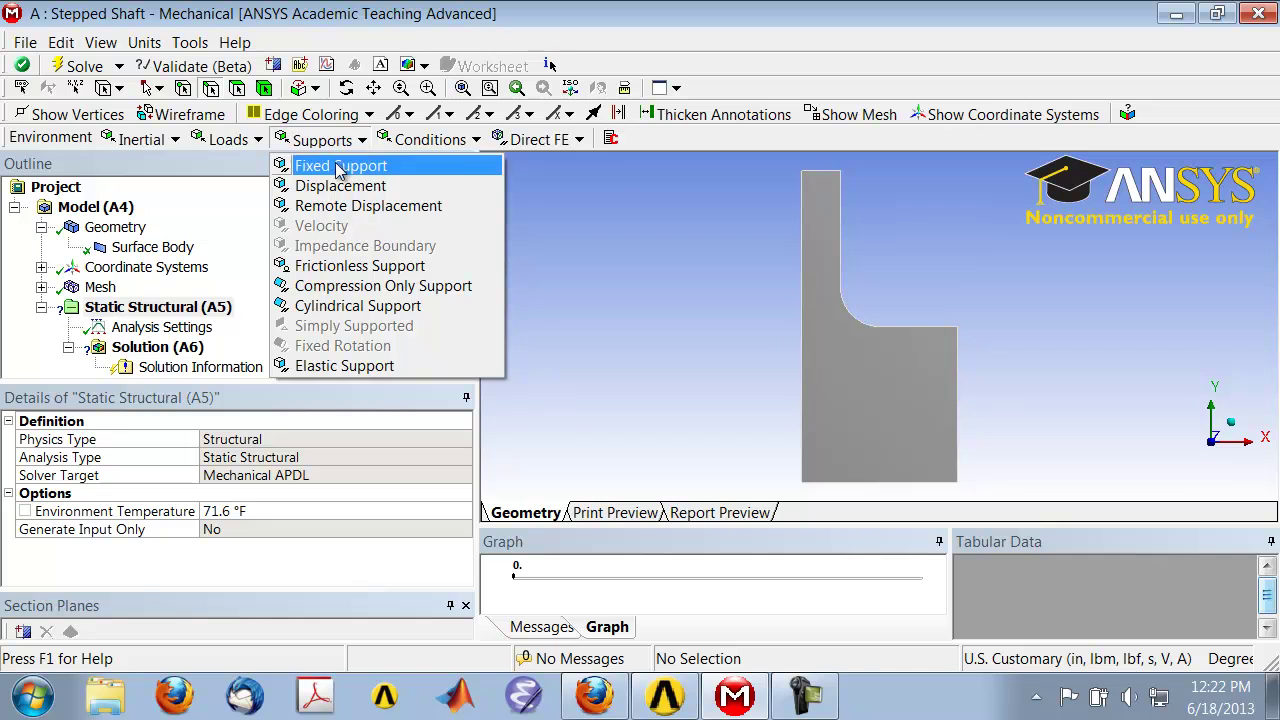
click(345, 272)
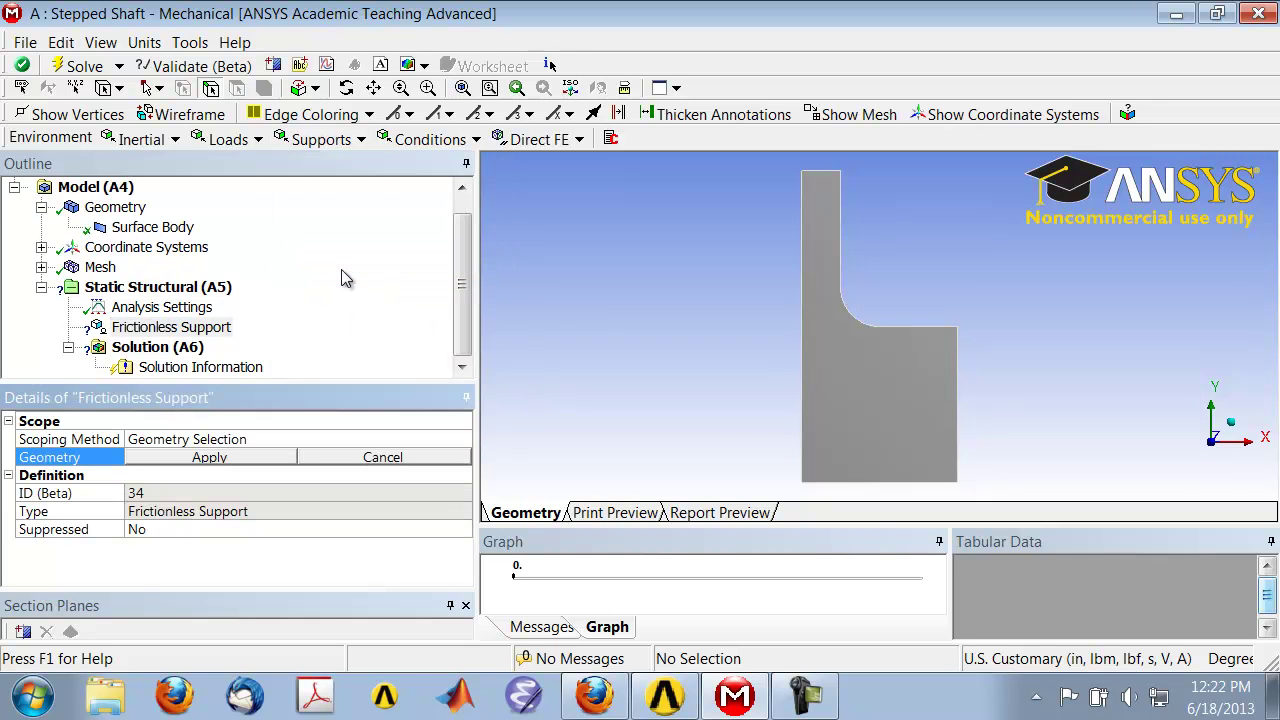
click(843, 488)
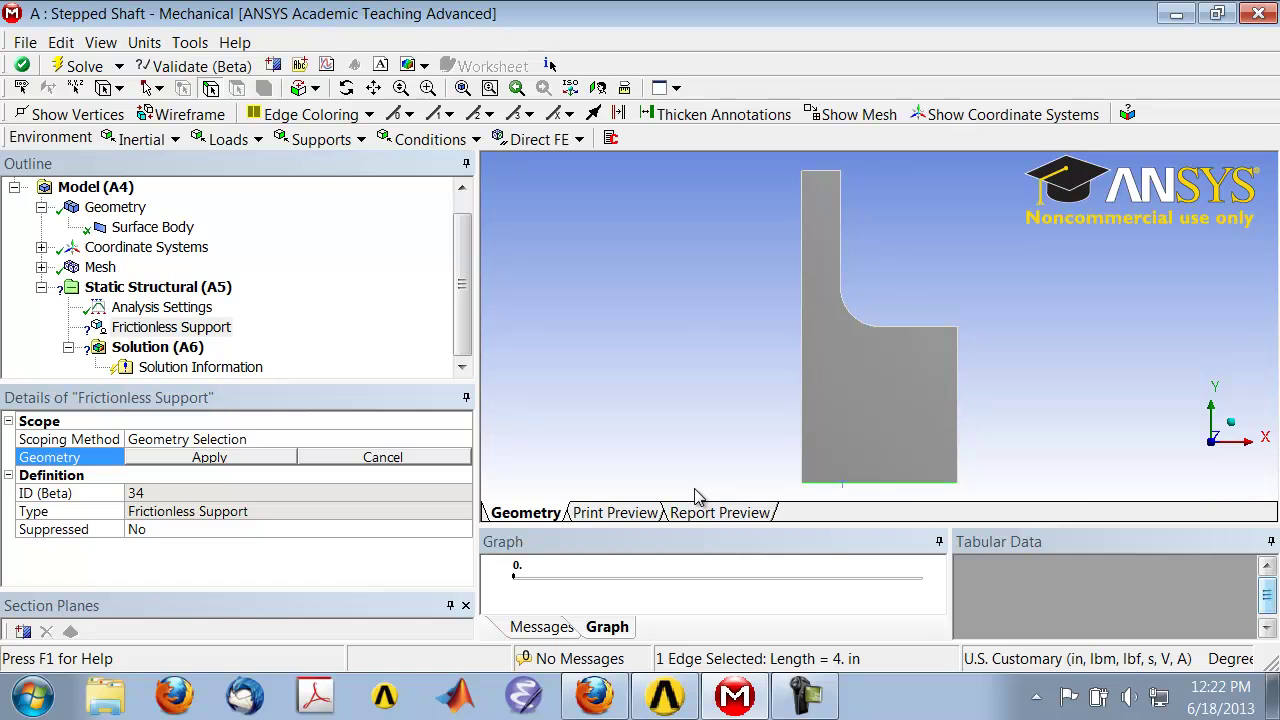
click(252, 461)
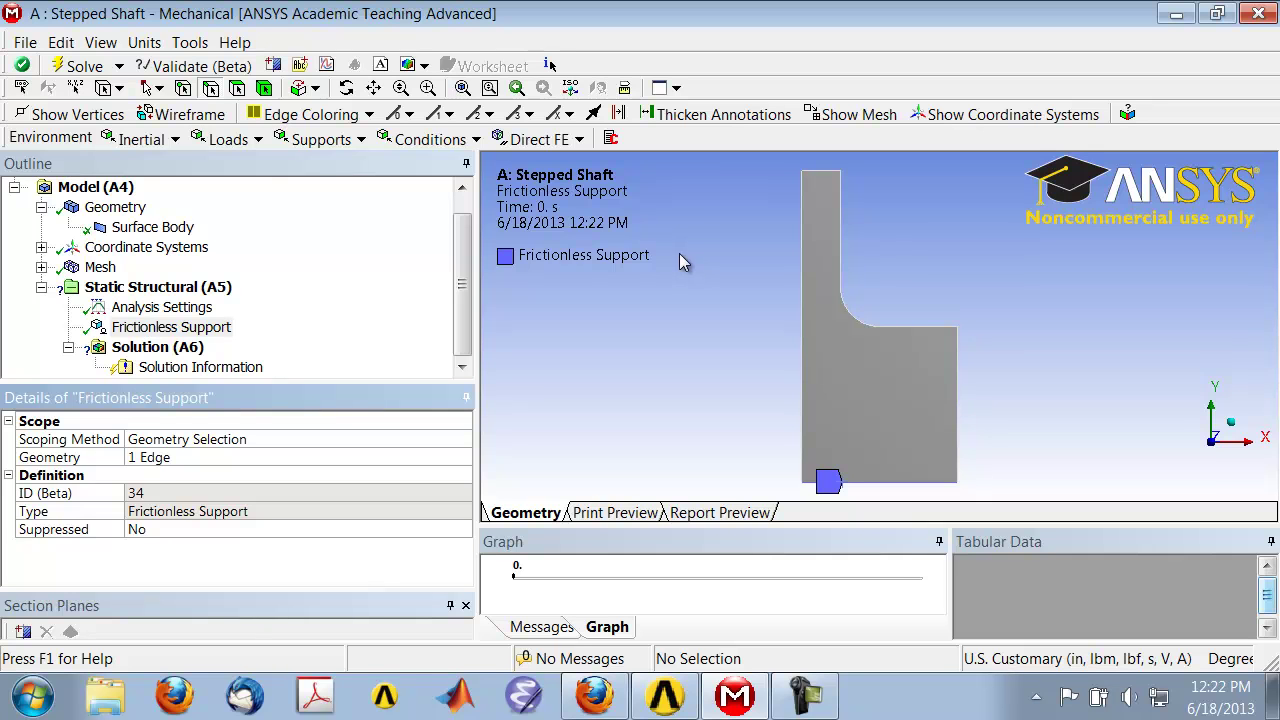
Insert a Pressure load on the shaft's top edge with a magnitude of -1000 psi.
click(235, 141)
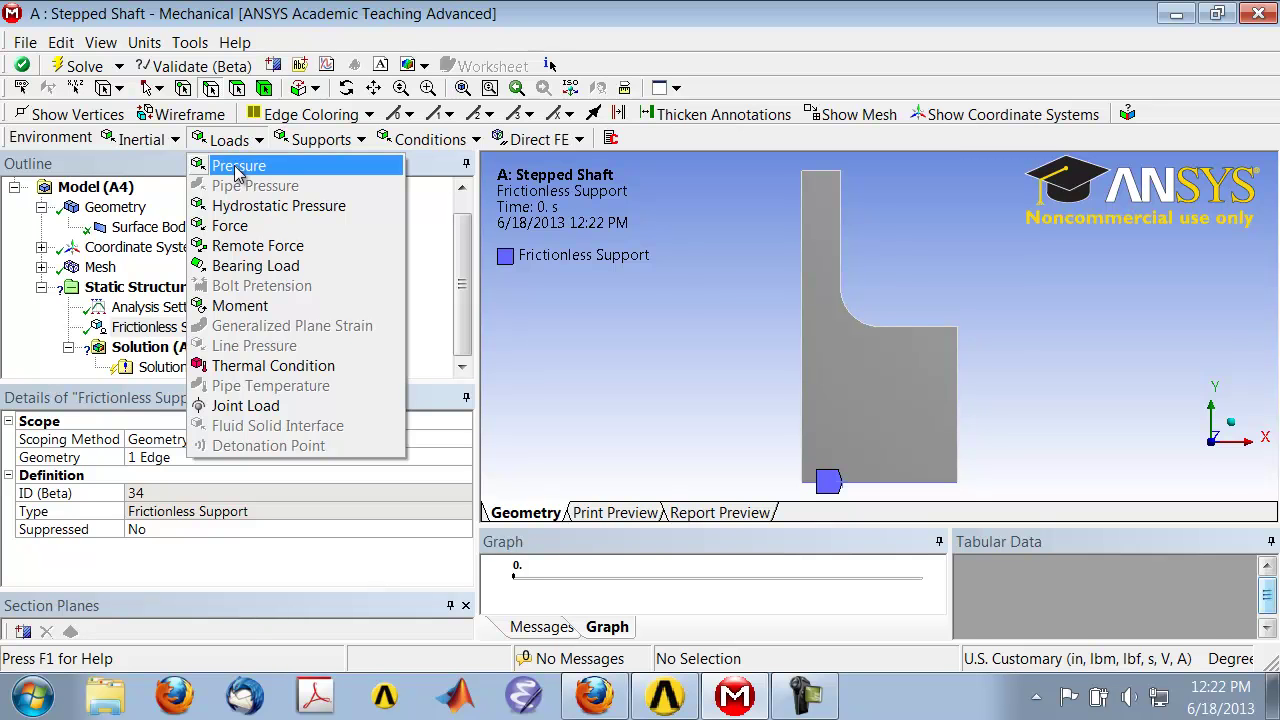
click(238, 168)
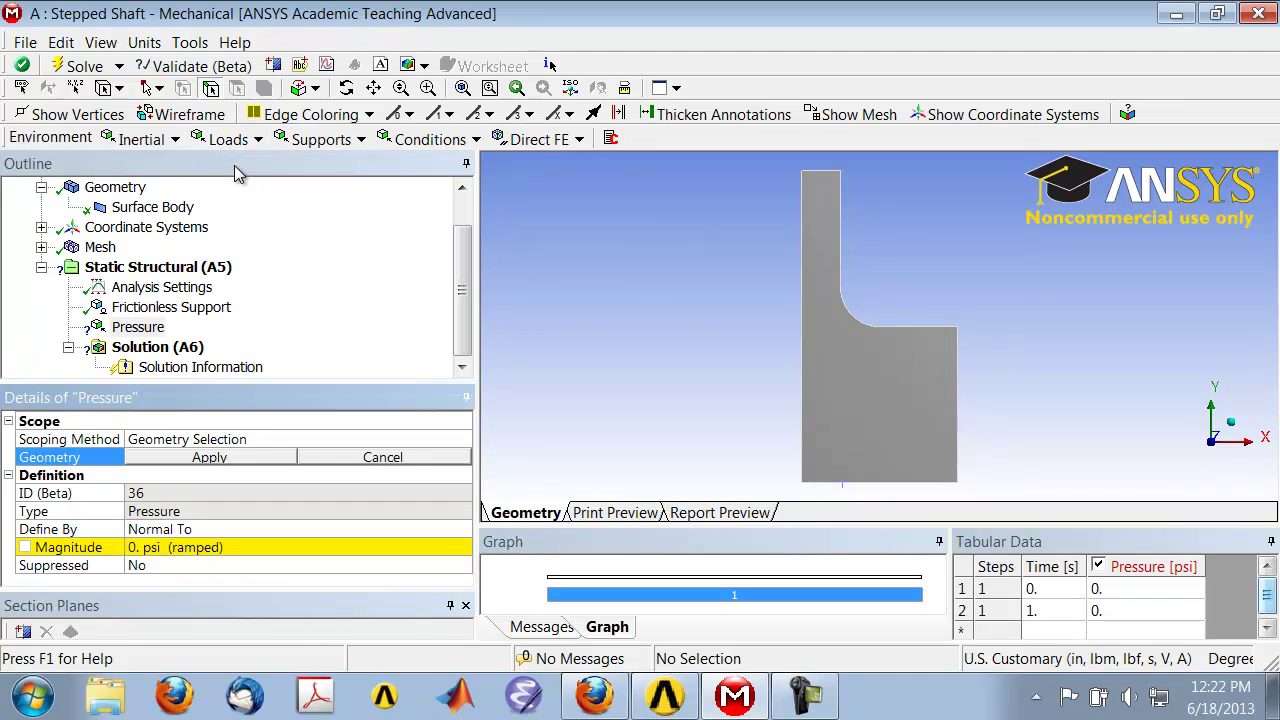
click(829, 181)
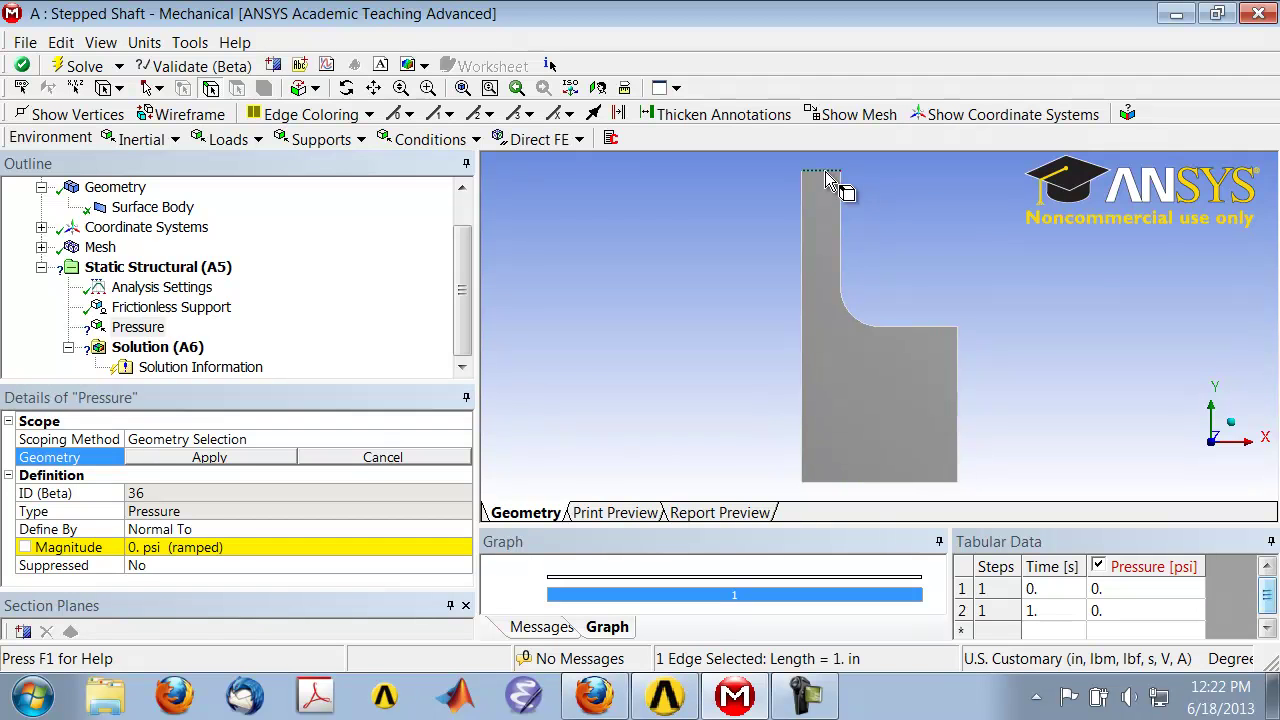
click(245, 462)
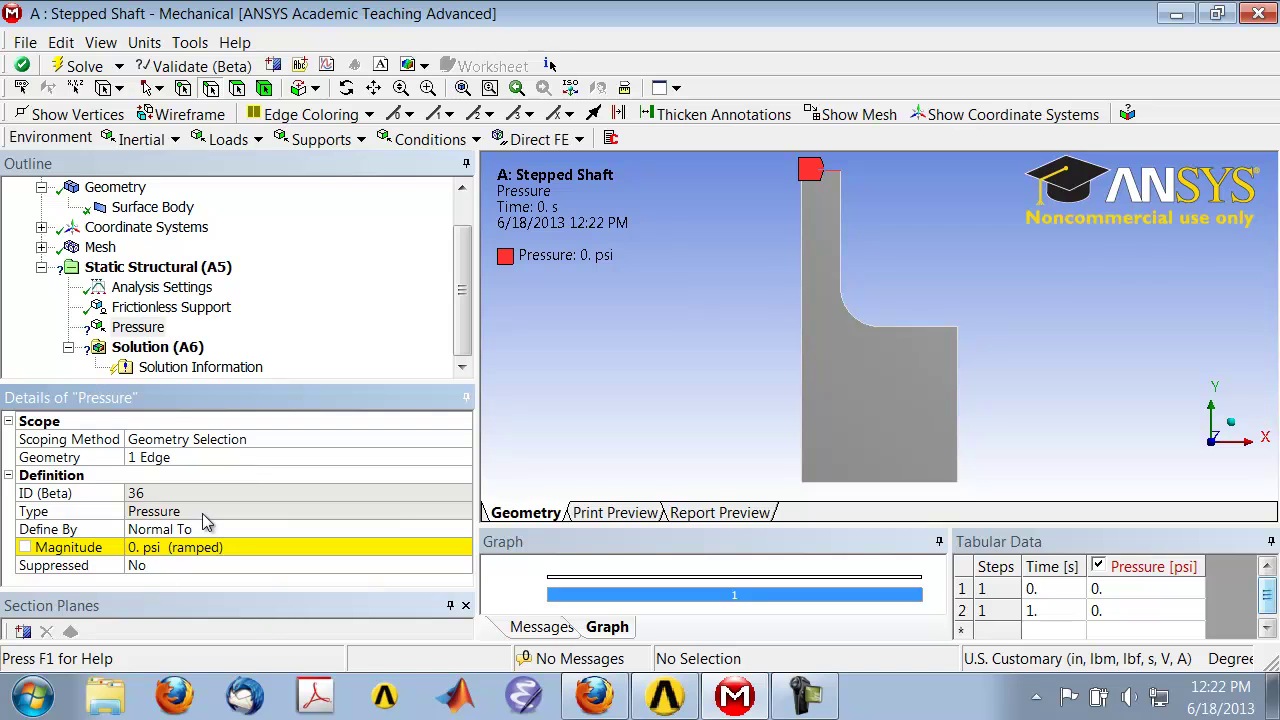
click(163, 549)
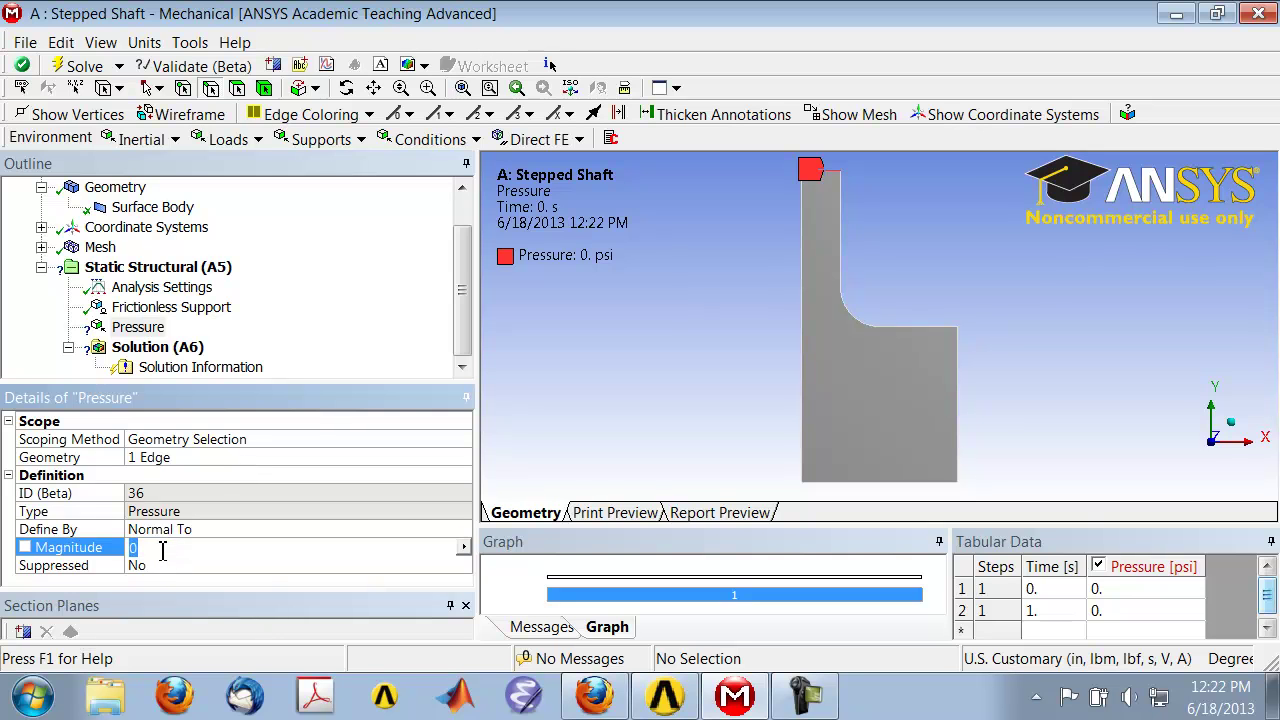
text(-1000)
key(Return)
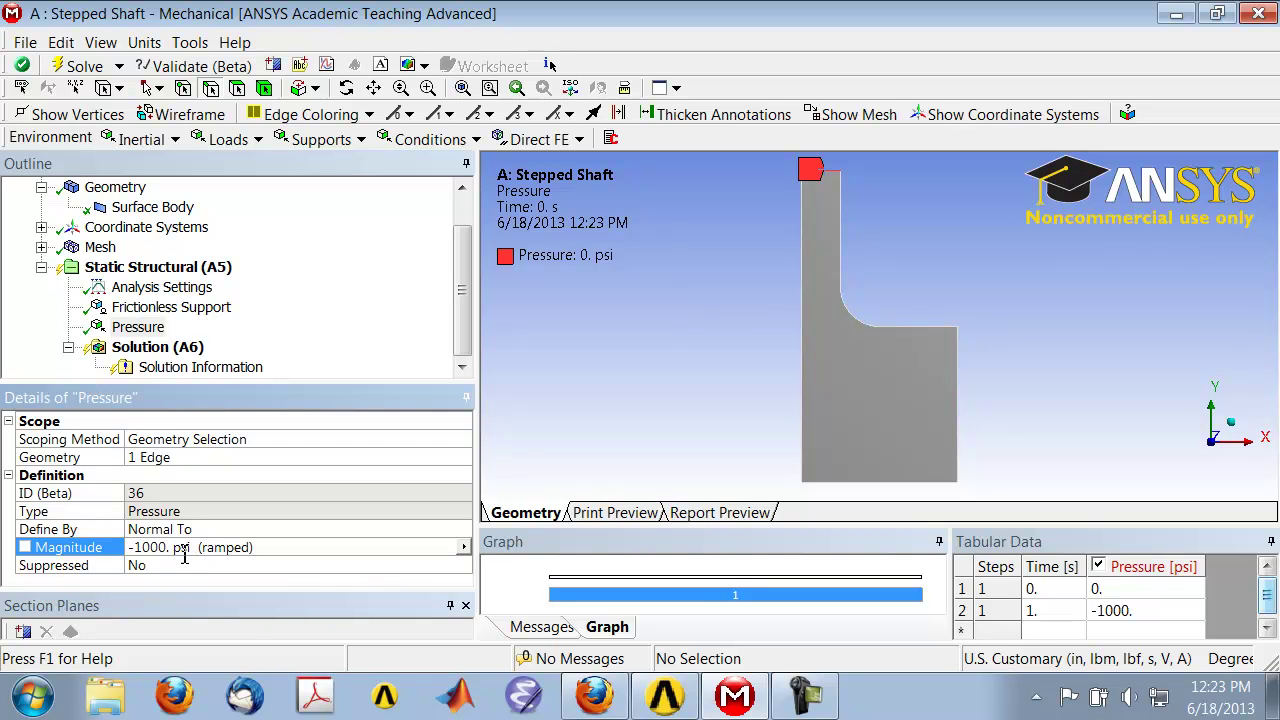
Confirm the U.S. Customary (in) unit system, then view Static Structural with both boundary conditions labelled.
click(145, 43)
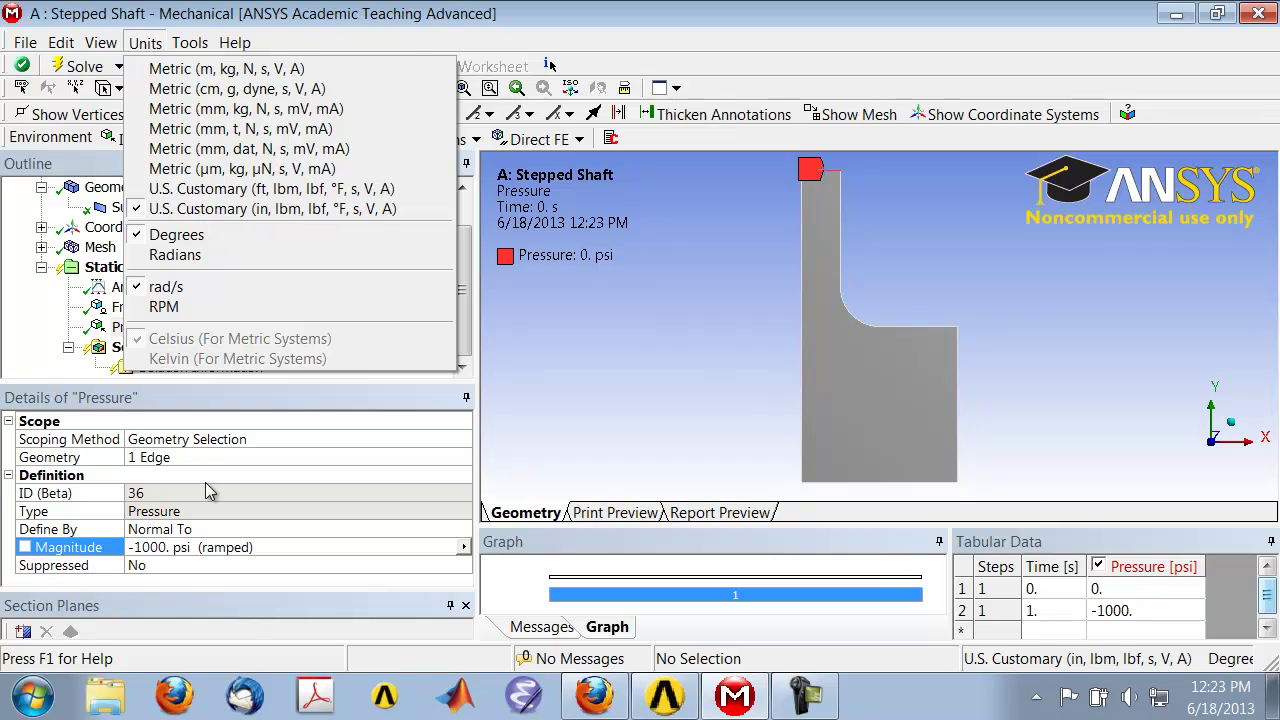
click(190, 564)
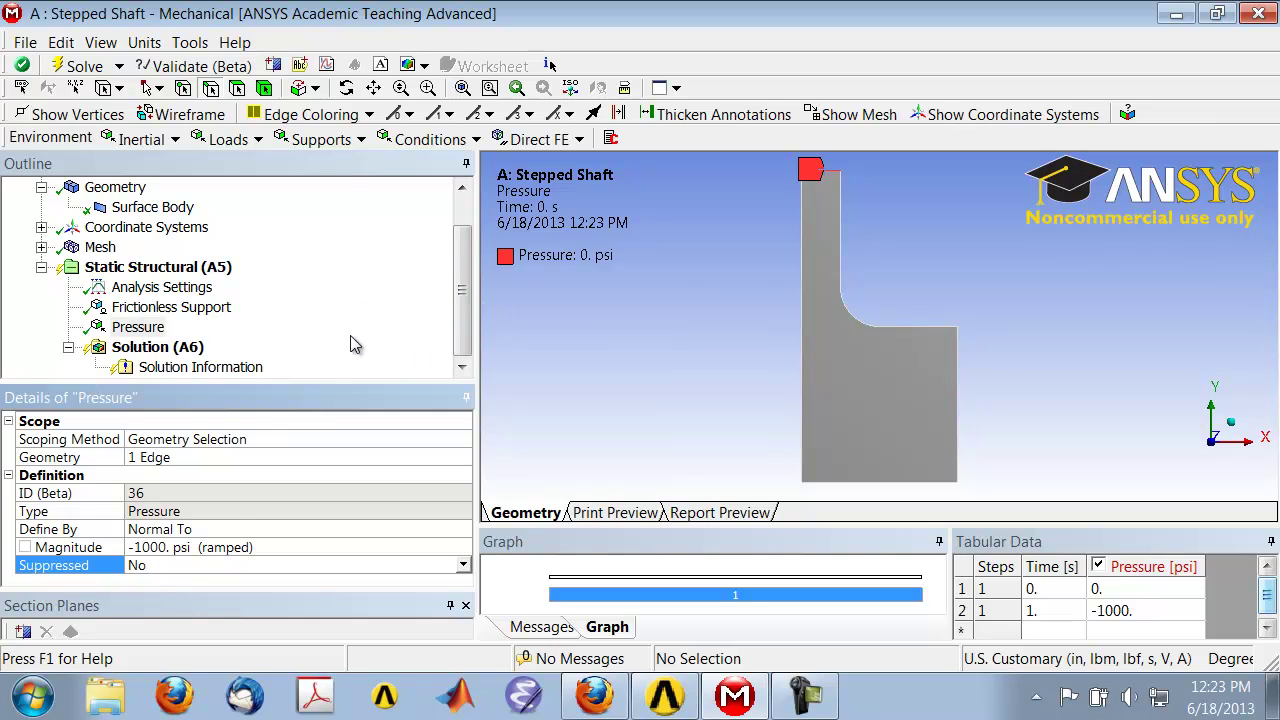
click(148, 271)
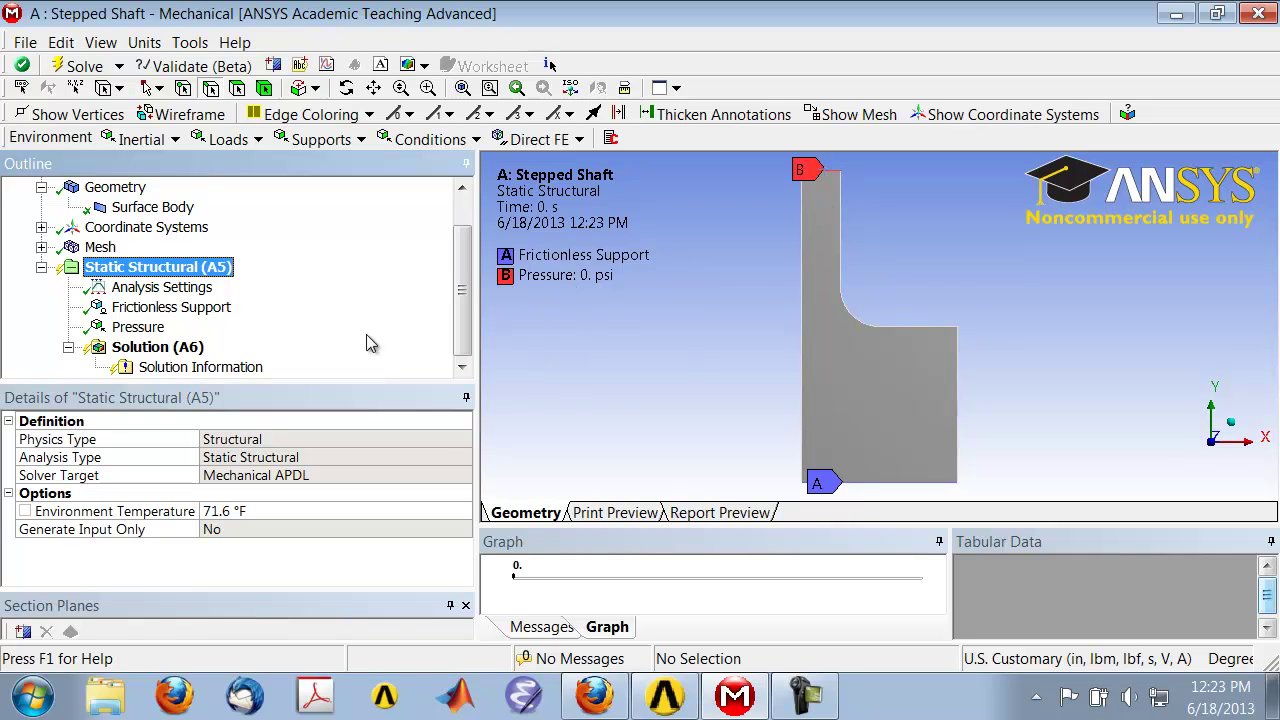
Review the Pressure and Static Structural details, then save the project with File > Save Project.
click(137, 328)
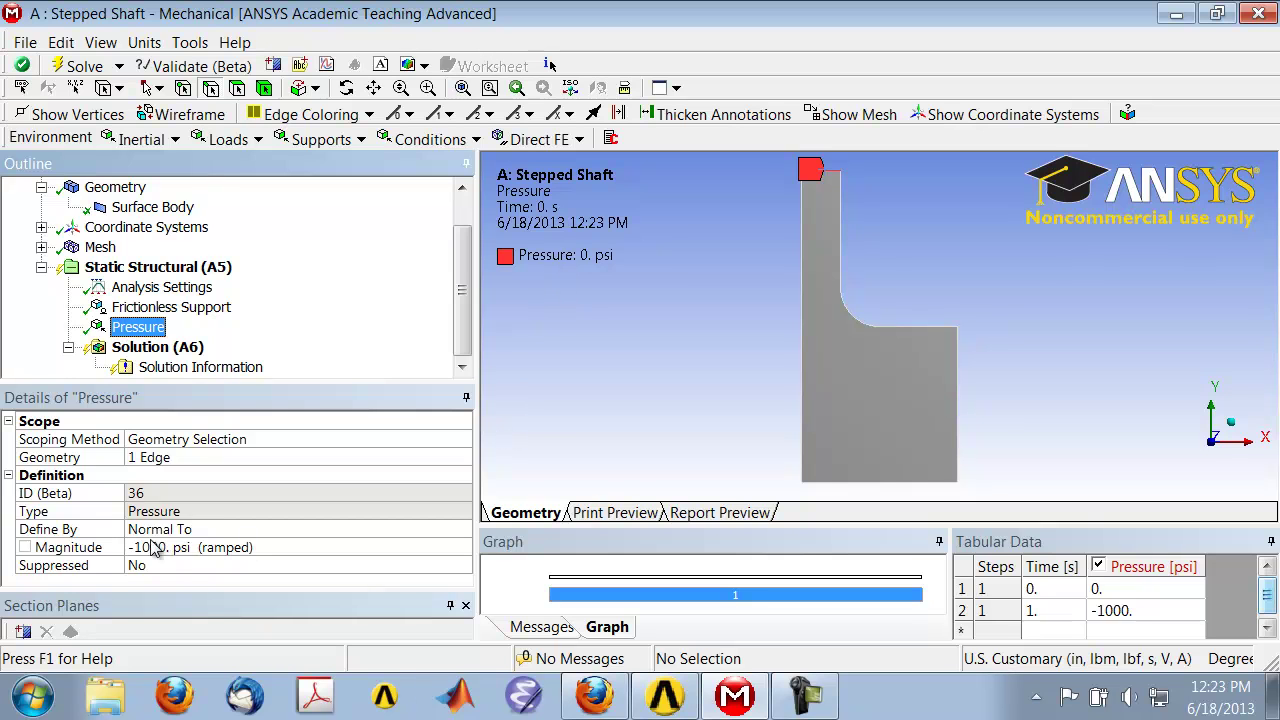
click(128, 270)
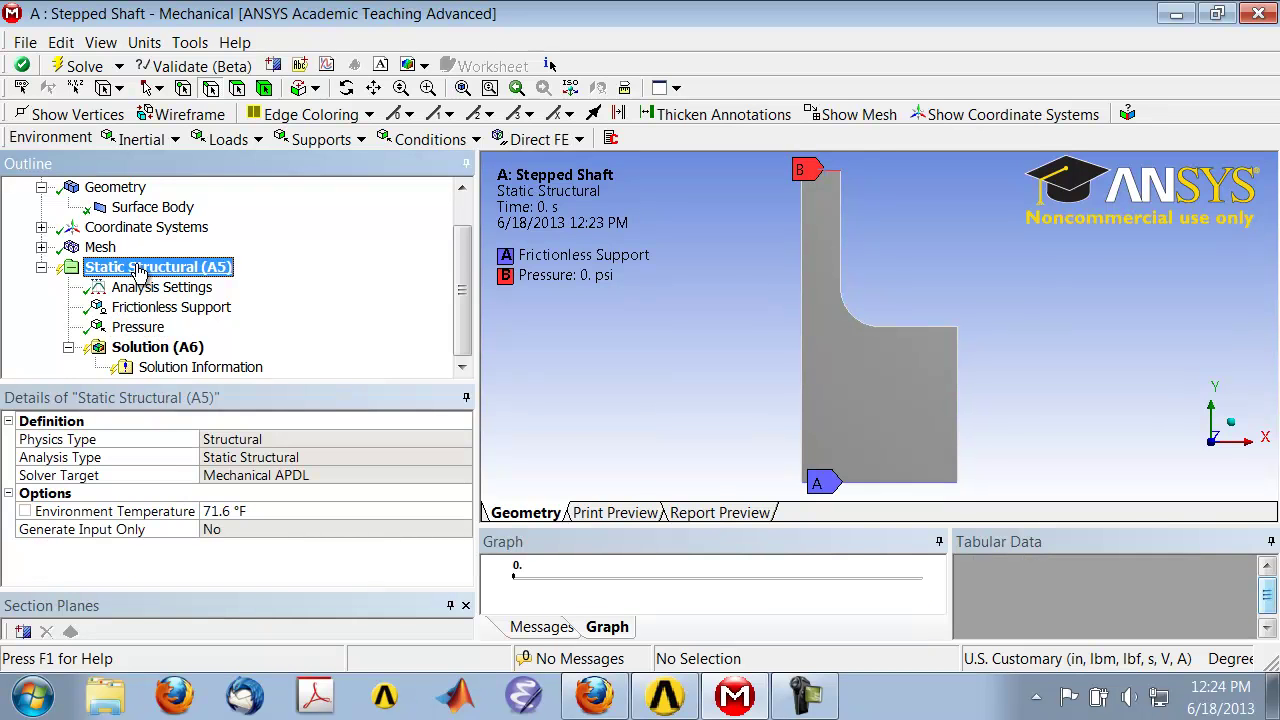
click(26, 43)
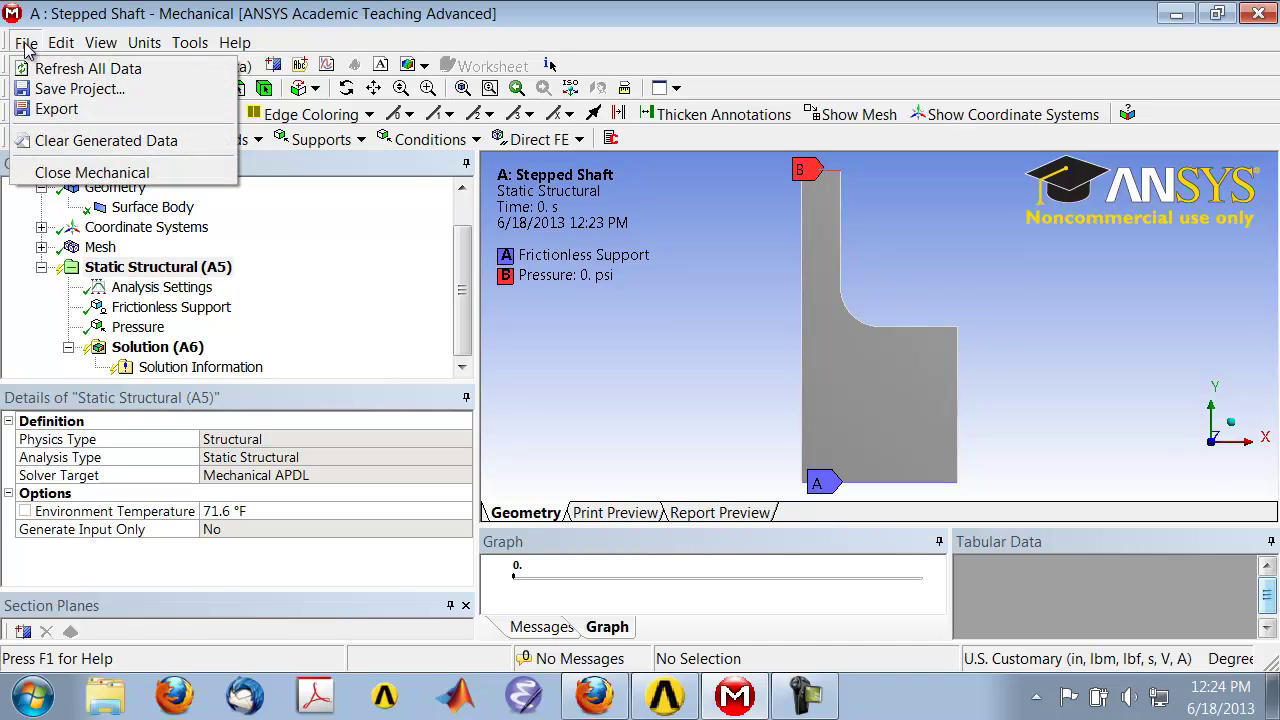
click(55, 89)
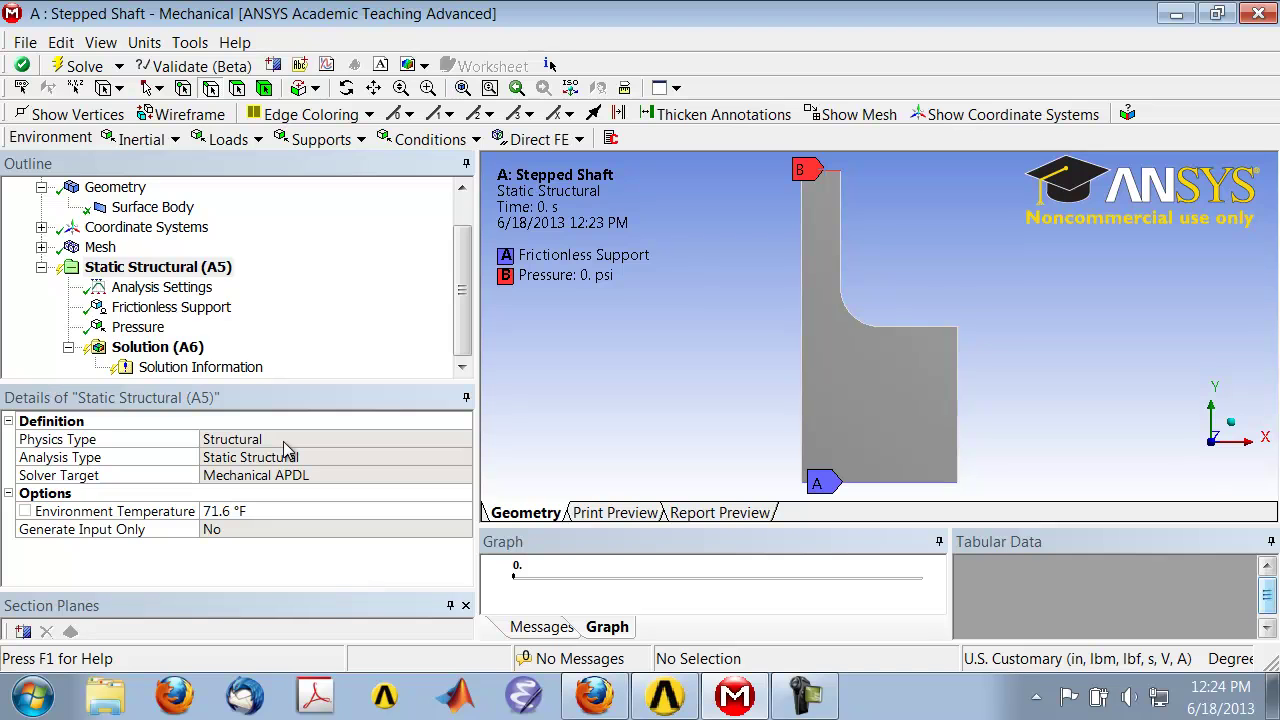